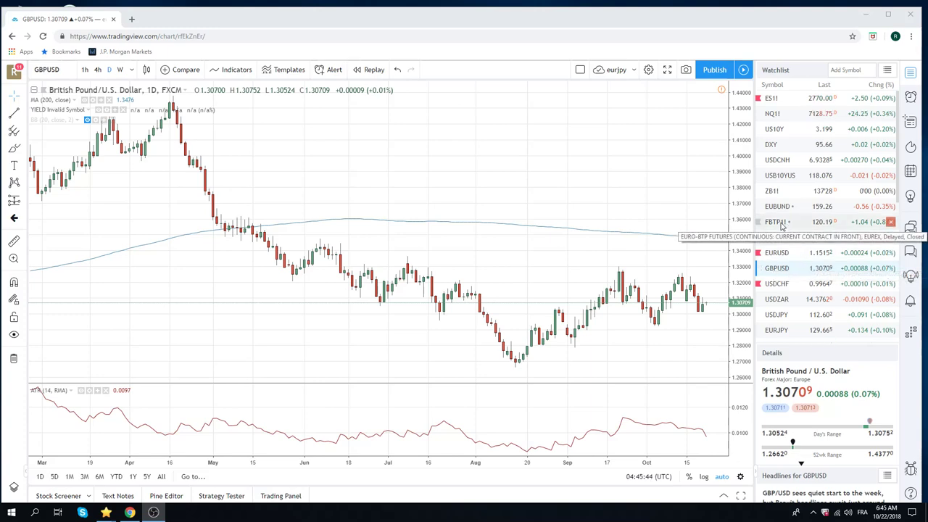
# Step: Load the Euro-BTP futures (FBTP1!) daily chart from the watchlist, then scroll to the remaining symbols
pyautogui.click(782, 225)
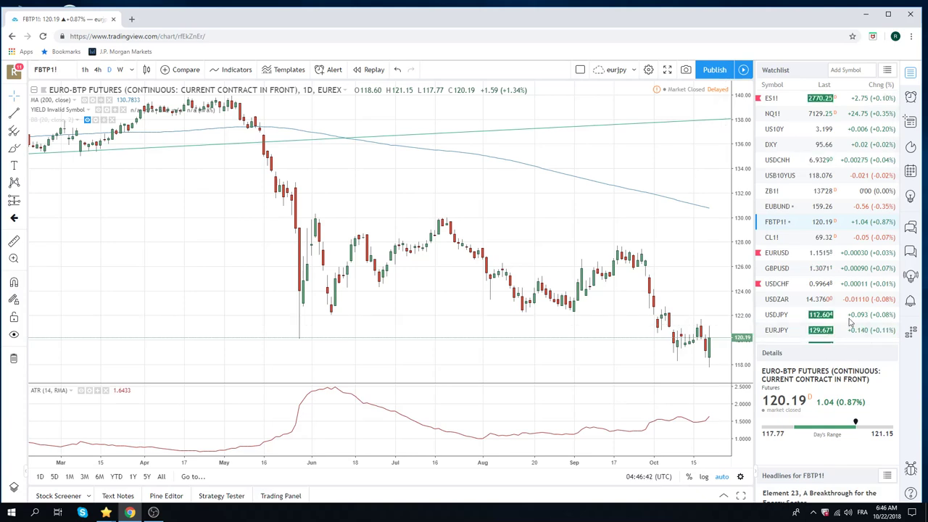
pyautogui.scroll(-2, 822, 275)
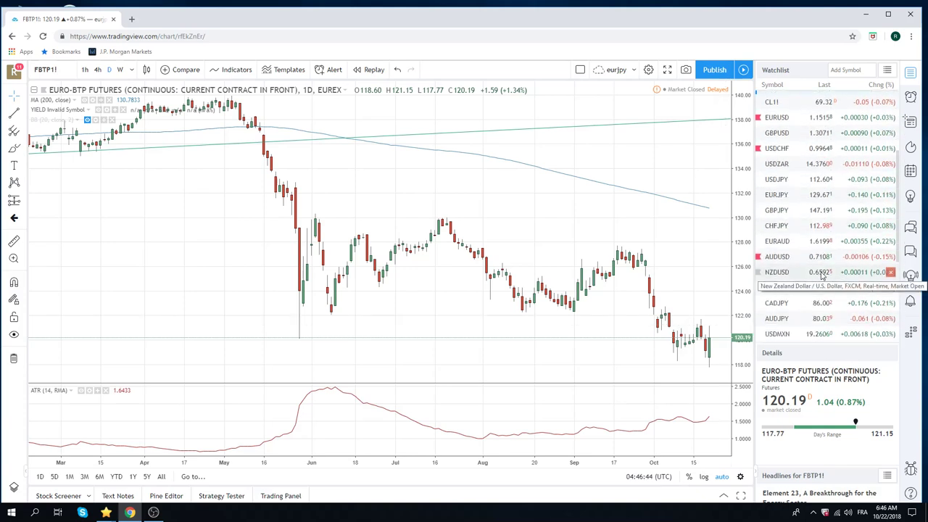
pyautogui.scroll(-1, 834, 270)
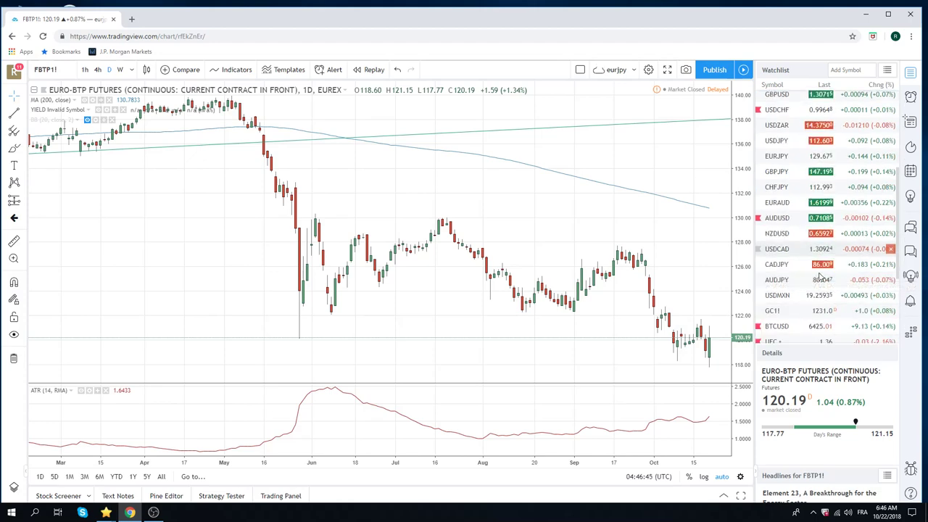
# Step: Load USDMXN from the watchlist, keeping the 200 MA and ATR (14) pane
pyautogui.click(789, 296)
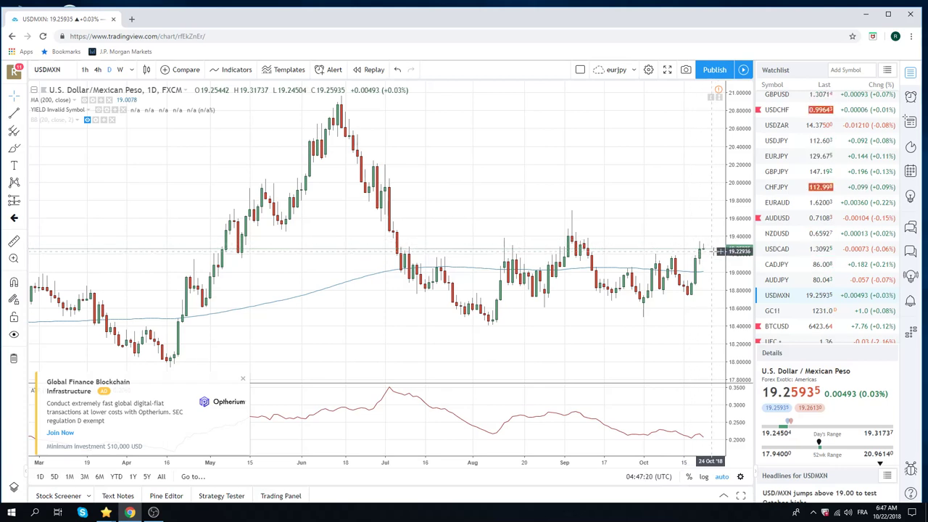
# Step: Load AUDJPY from the watchlist, then scroll the watchlist back to the top
pyautogui.click(780, 279)
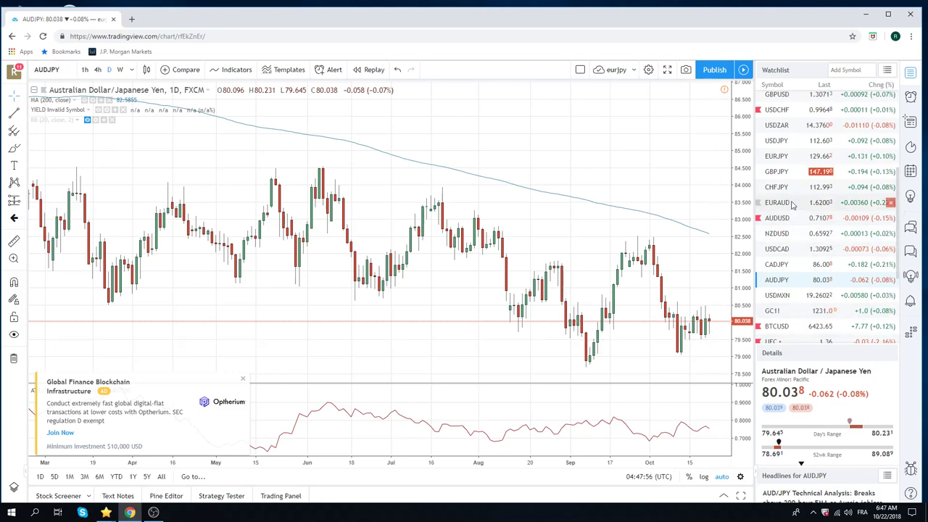
pyautogui.scroll(2, 789, 138)
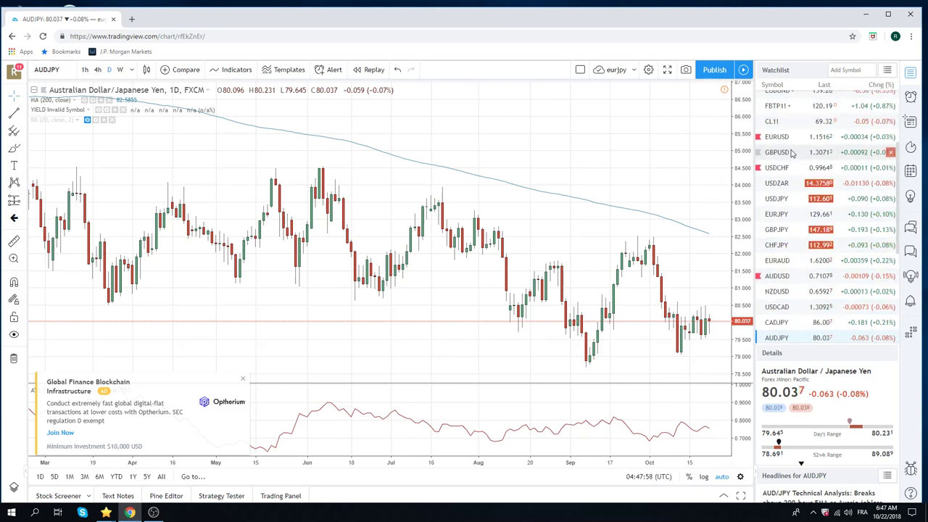
# Step: Load EURUSD from the watchlist, keeping the 200 MA and ATR pane
pyautogui.click(778, 137)
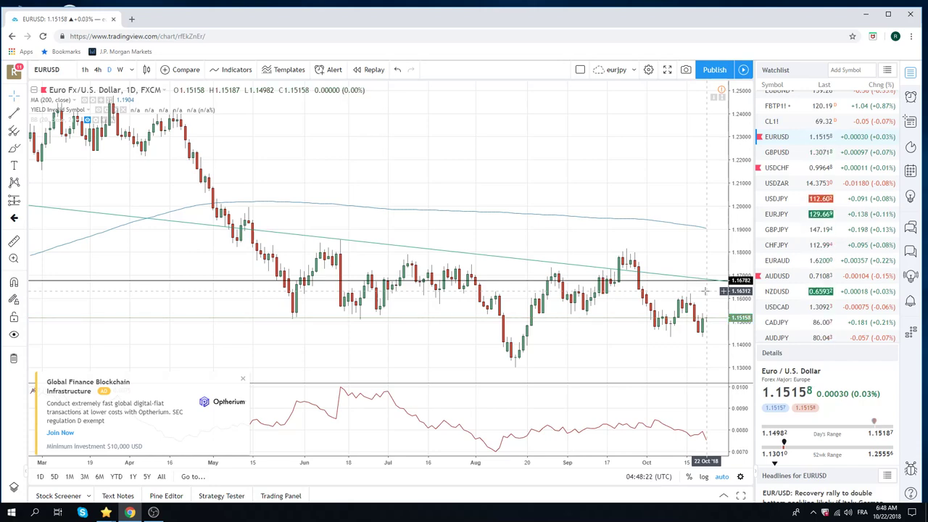
# Step: Load EURJPY from the watchlist, keeping the 200 MA and ATR pane
pyautogui.click(778, 215)
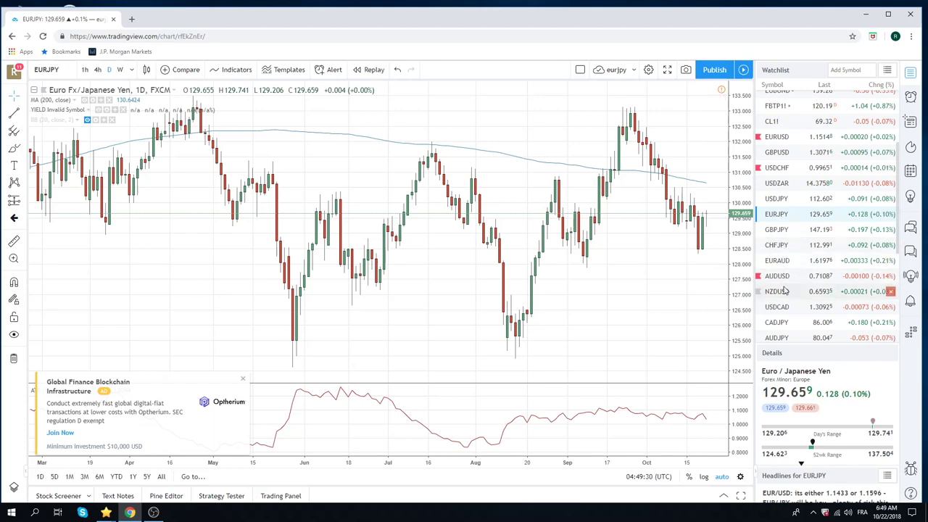
# Step: Load USDCAD from the watchlist, keeping the 200 MA and ATR pane
pyautogui.click(787, 310)
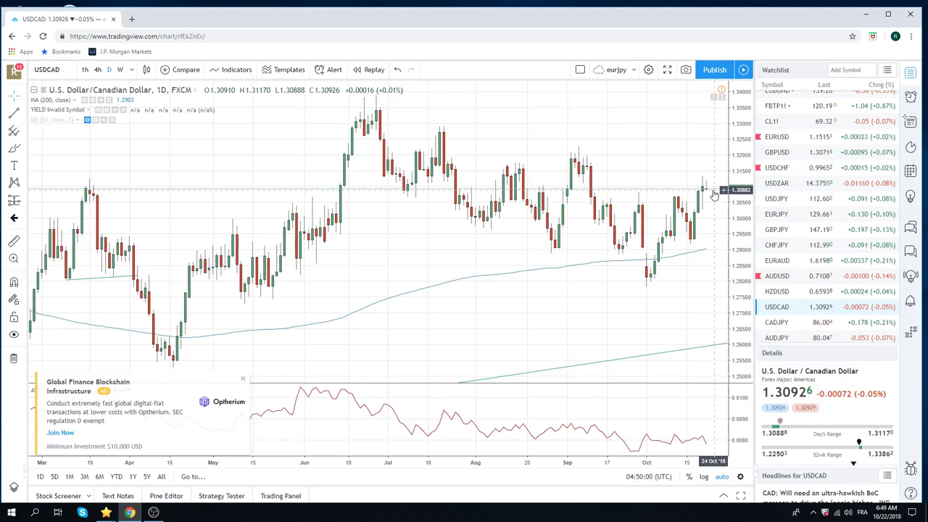
pyautogui.click(85, 70)
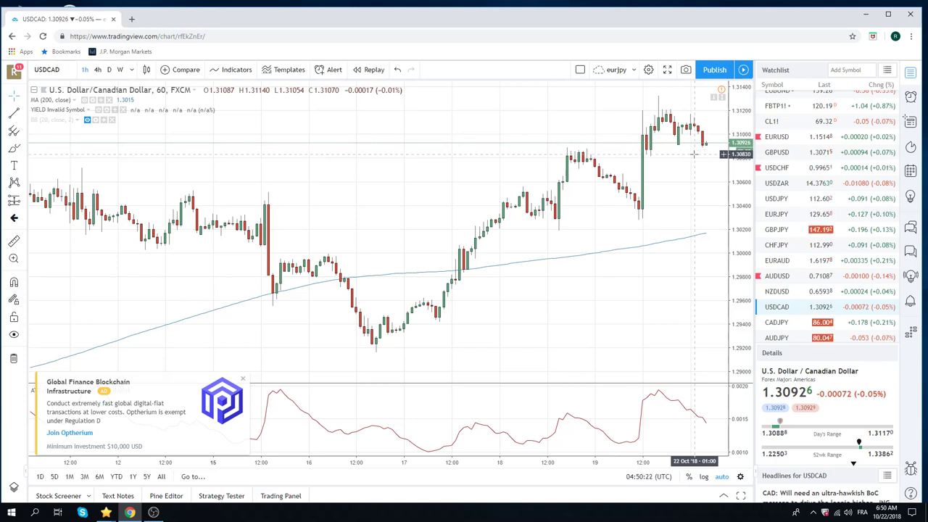
pyautogui.click(243, 381)
pyautogui.click(356, 356)
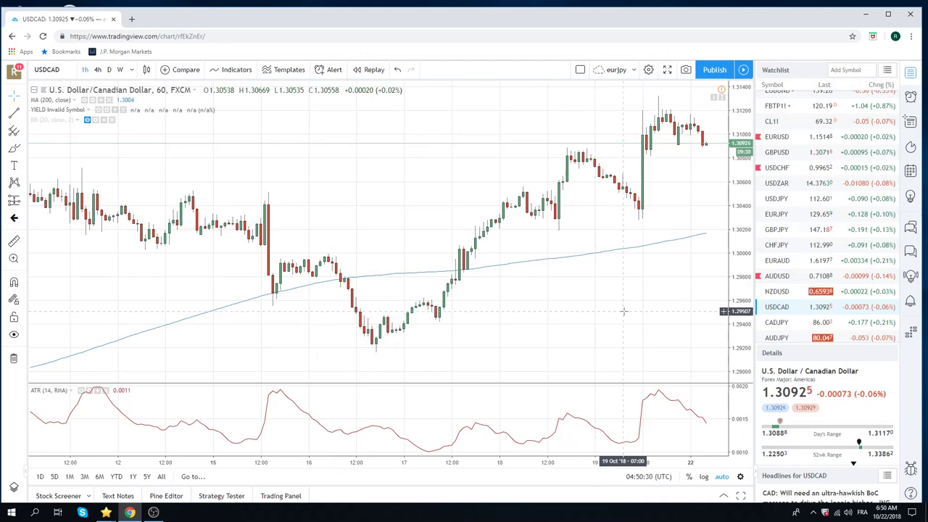
pyautogui.scroll(-1, 698, 156)
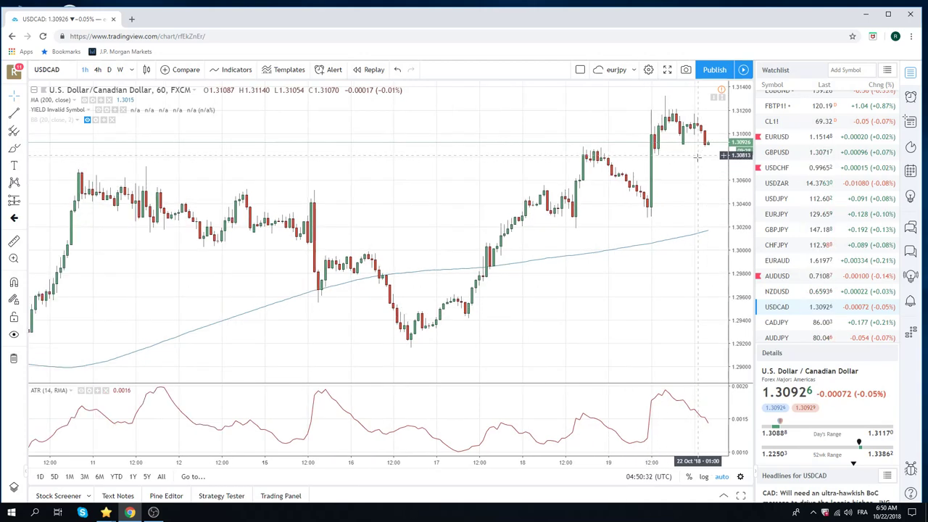
pyautogui.scroll(-2, 698, 156)
pyautogui.scroll(-2, 689, 161)
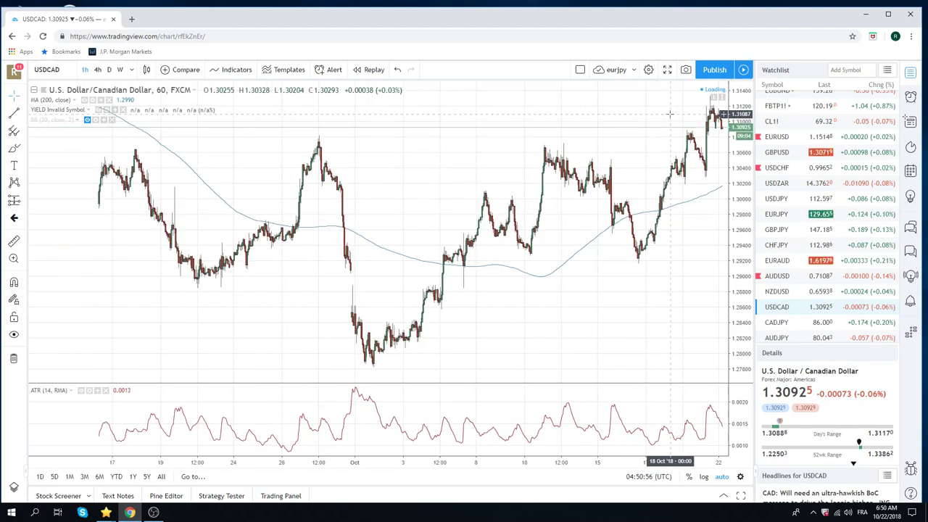
pyautogui.scroll(3, 670, 114)
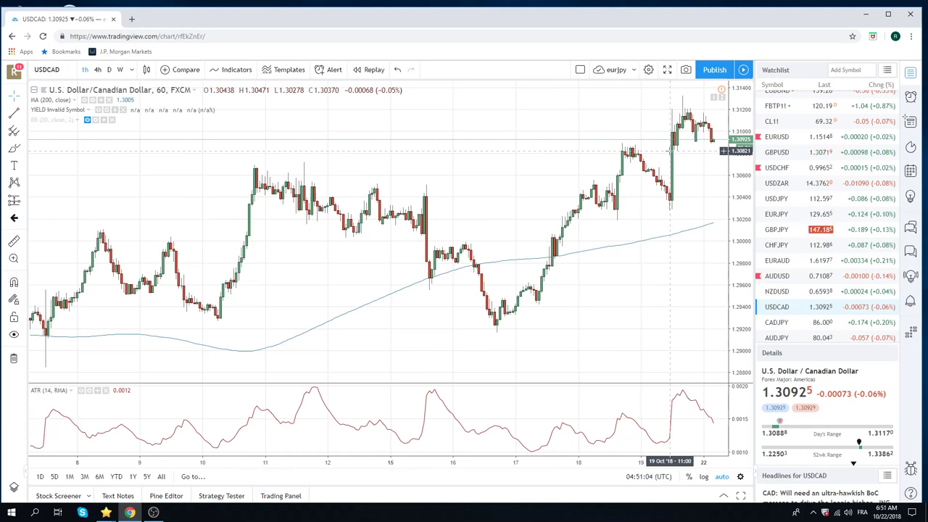
# Step: Load USDZAR on the 1-hour timeframe, then scroll the watchlist down a little
pyautogui.click(786, 186)
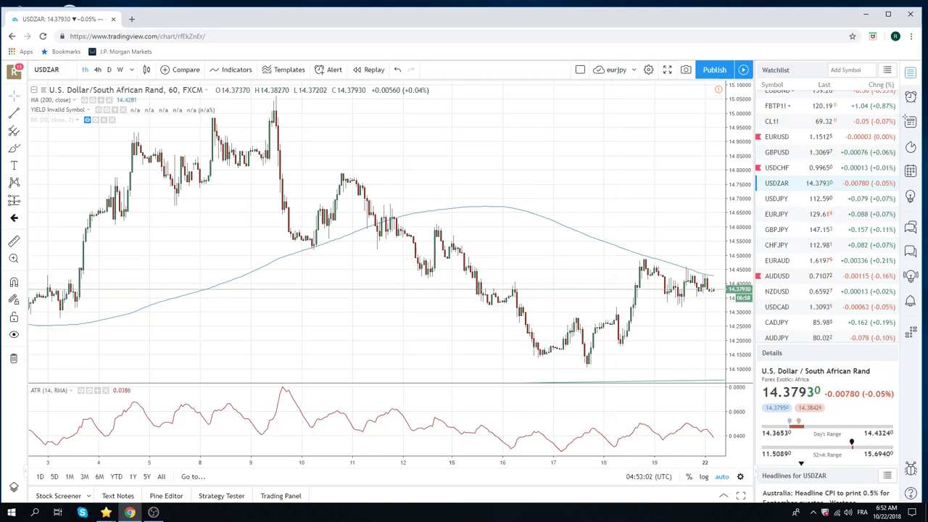
pyautogui.scroll(-1, 782, 170)
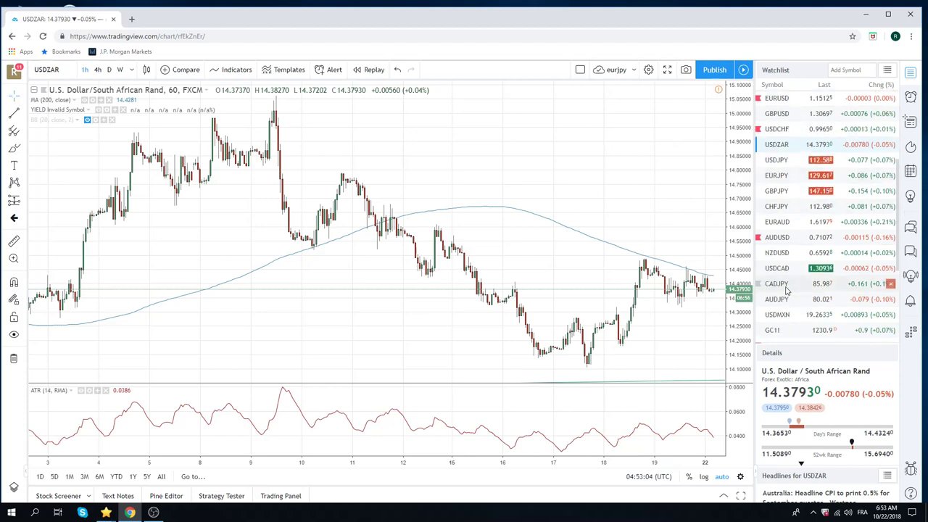
# Step: Load AUDJPY, go from weekly to daily candles, and zoom into the chart
pyautogui.click(780, 299)
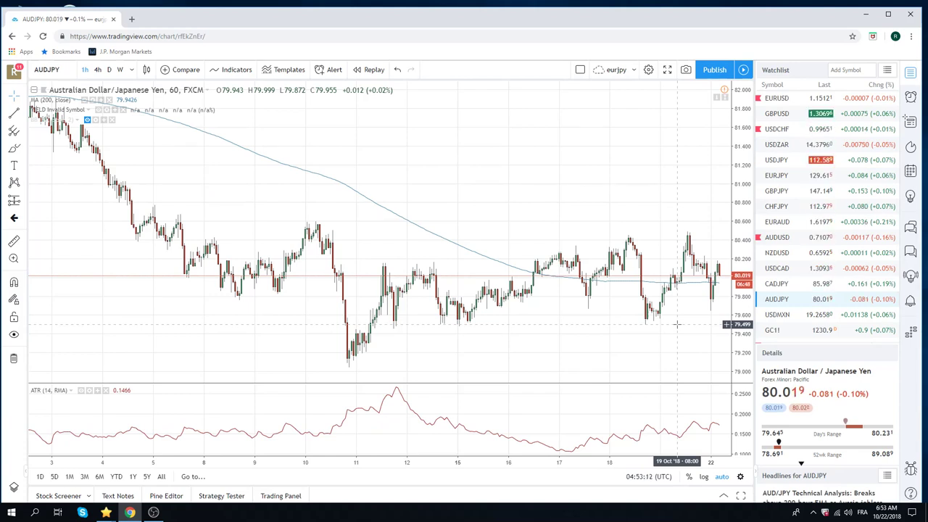
pyautogui.click(120, 70)
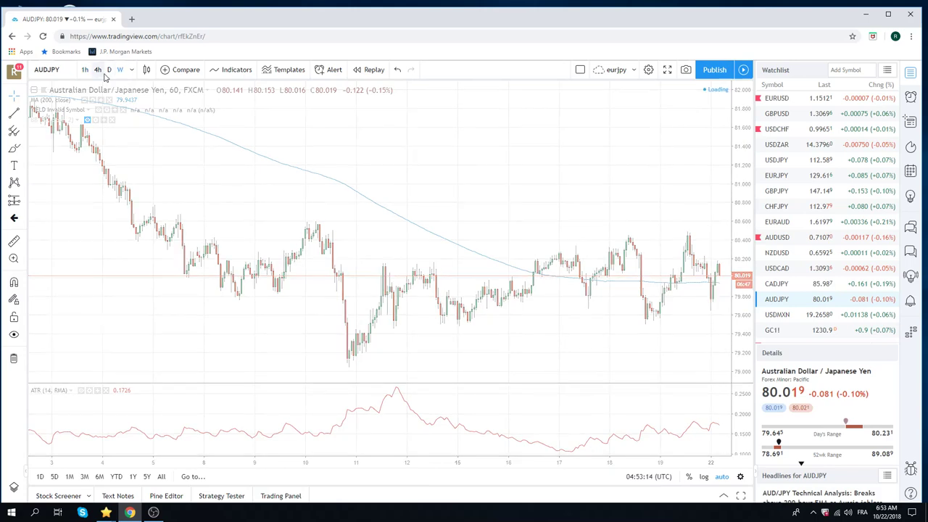
pyautogui.click(109, 70)
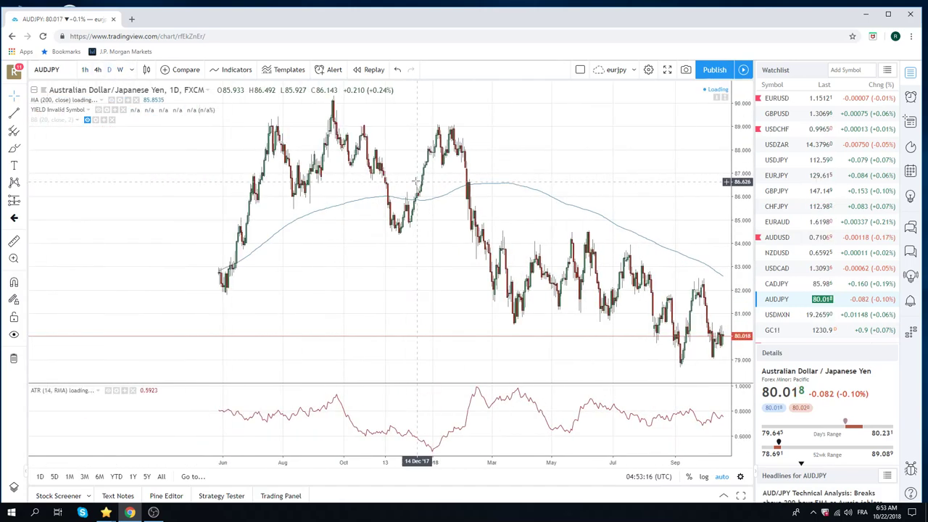
pyautogui.scroll(2, 417, 179)
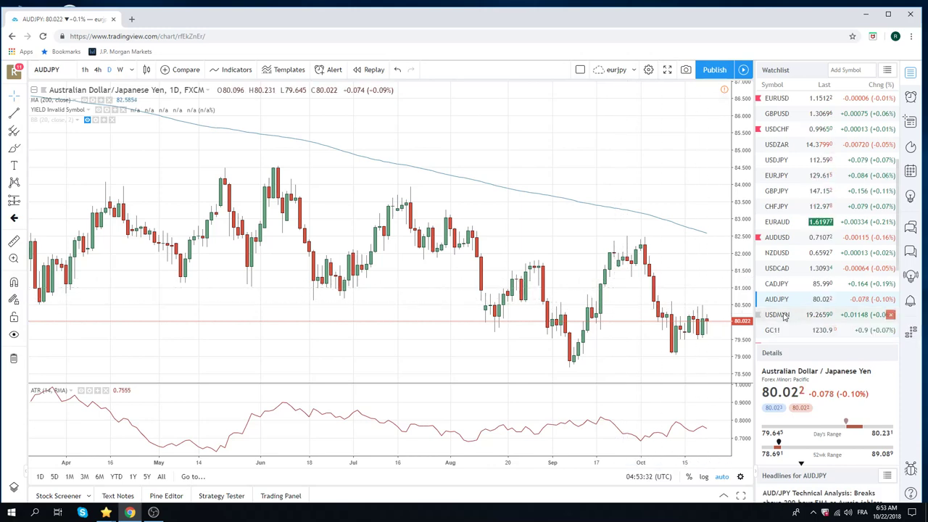
# Step: Load USDMXN, zoom into the chart, and dismiss the Custom Server-Side Alerts ad
pyautogui.click(784, 317)
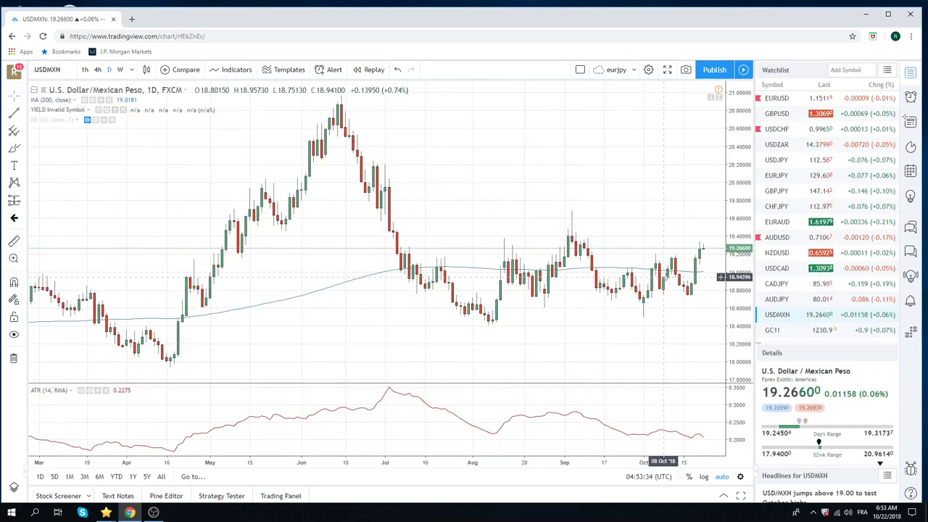
pyautogui.scroll(3, 664, 276)
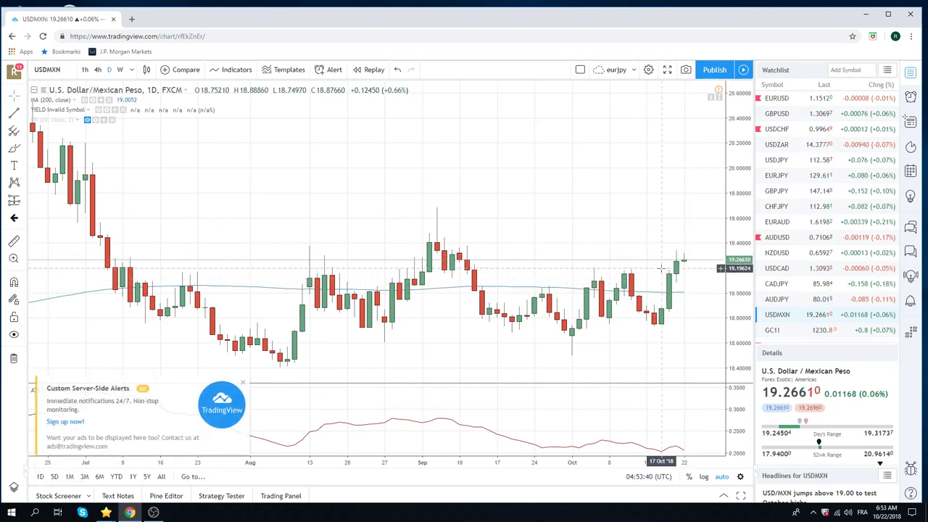
pyautogui.click(243, 384)
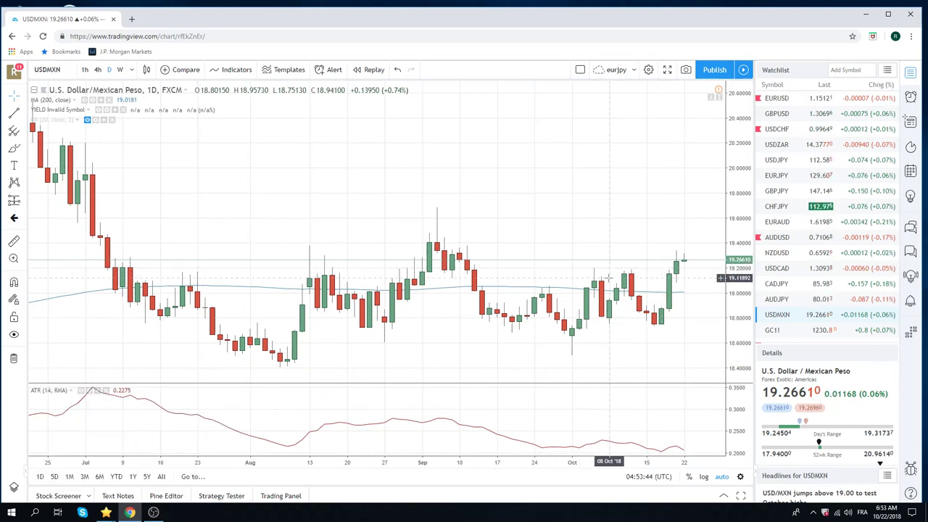